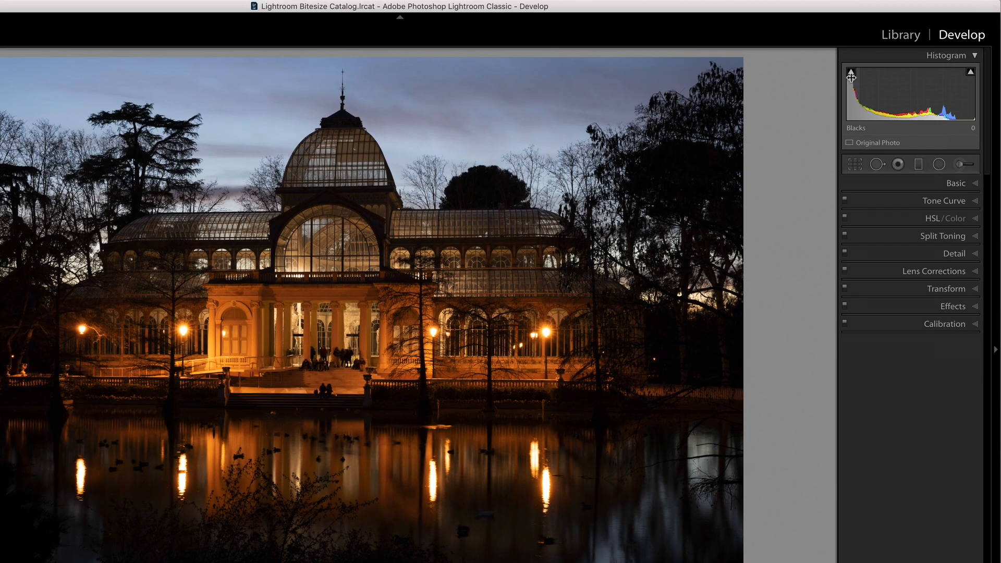
# - Check the photo's shadow and highlight clipping and read the information about its built-in lens profile
pyautogui.moveTo(851, 76)
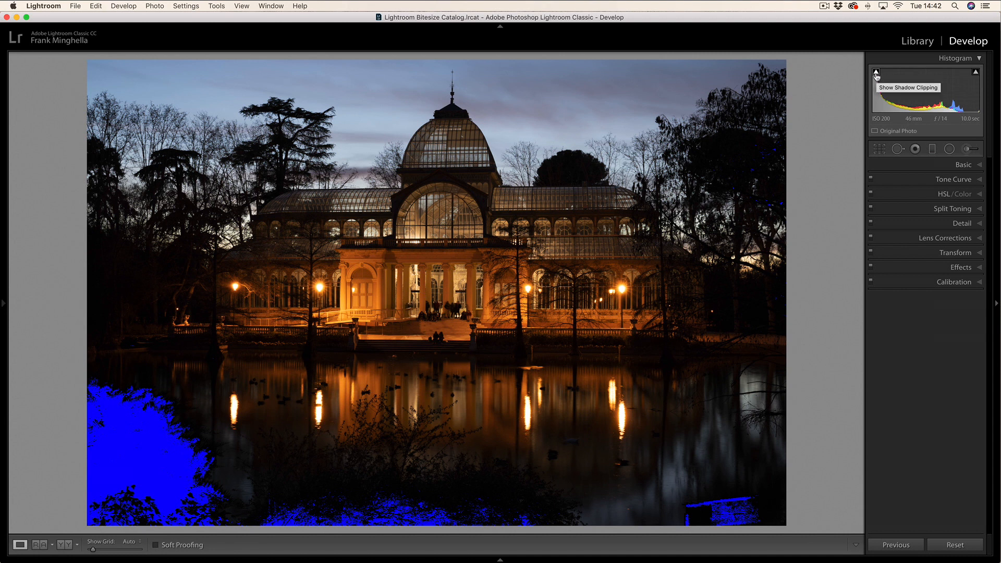
pyautogui.moveTo(977, 77)
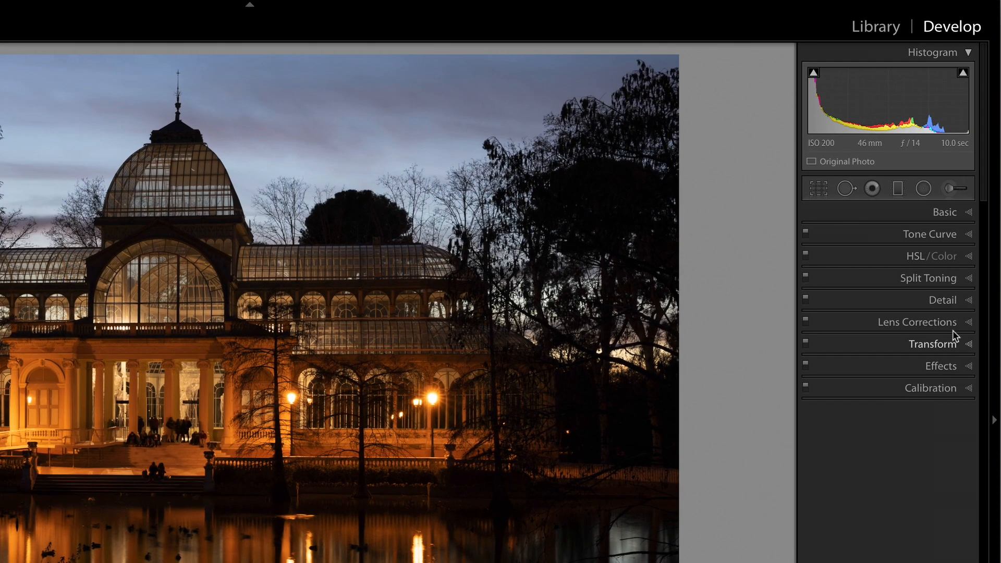
pyautogui.click(967, 323)
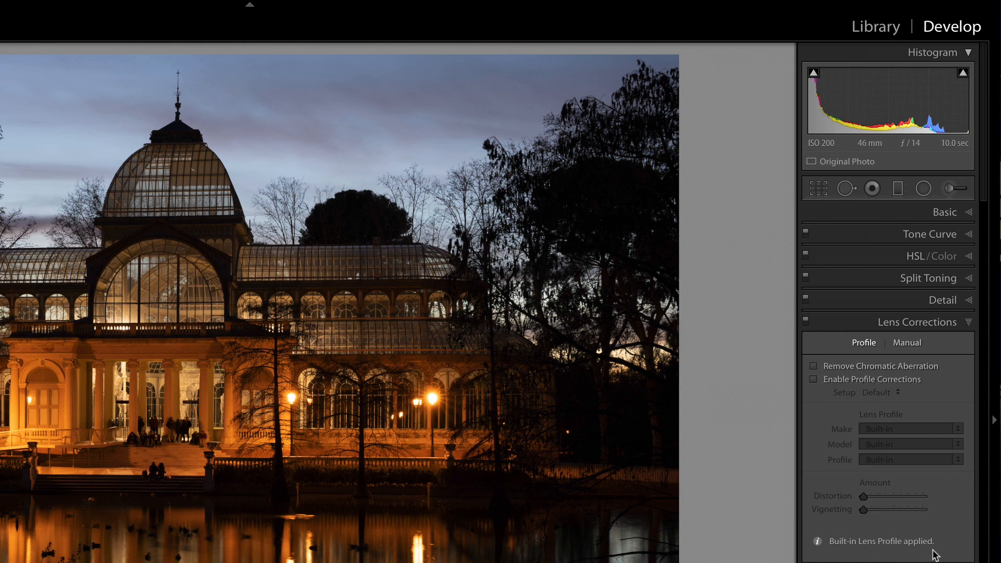
pyautogui.click(818, 543)
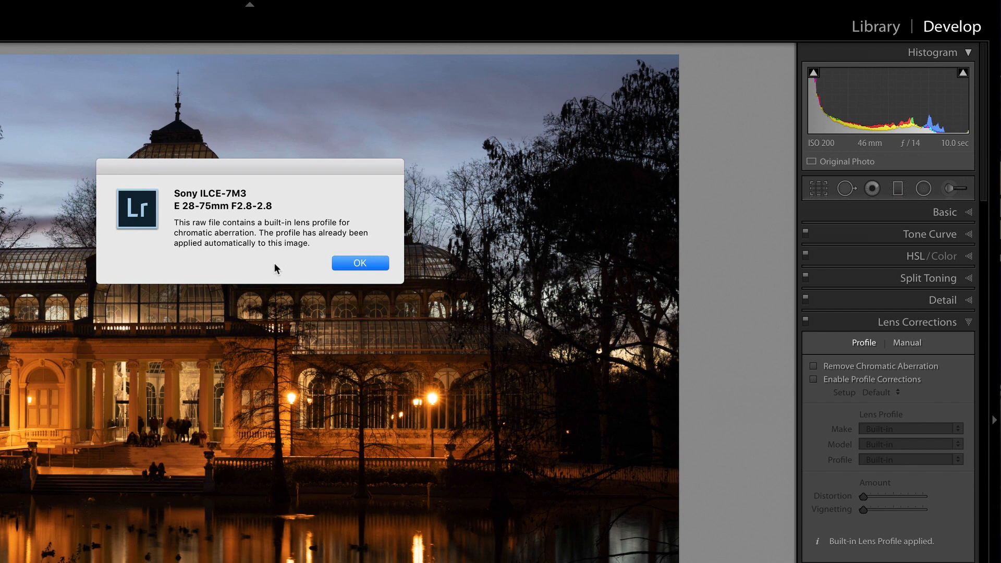
pyautogui.click(360, 264)
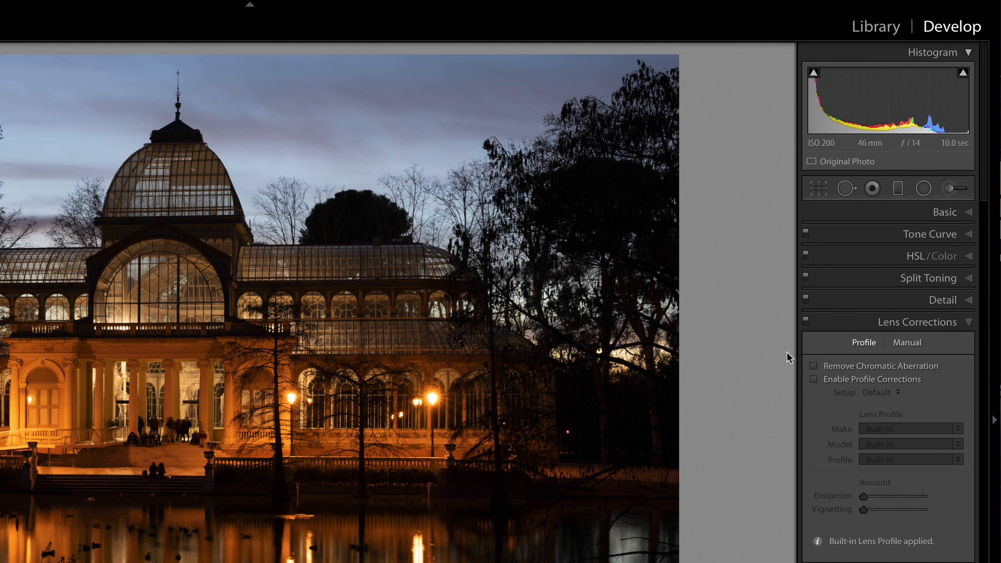
# - Enable profile corrections for the Tamron 28-75mm lens, comparing the photo with and without the correction
pyautogui.click(813, 379)
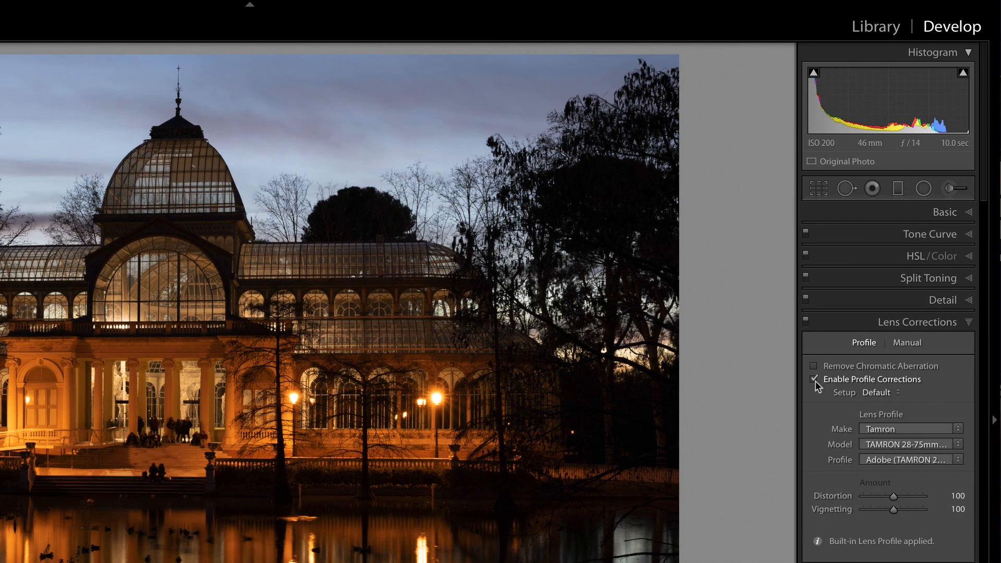
pyautogui.click(814, 380)
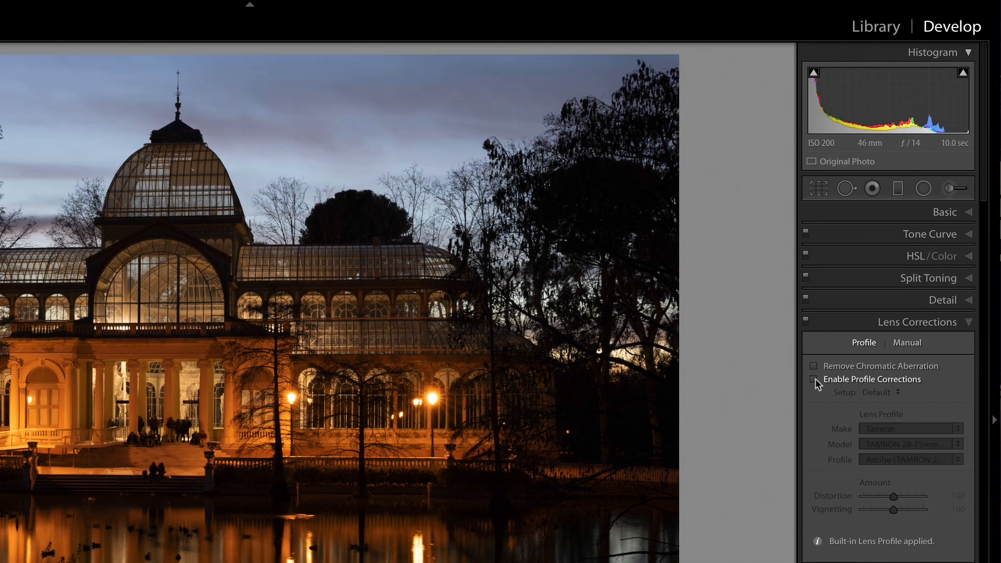
pyautogui.click(814, 380)
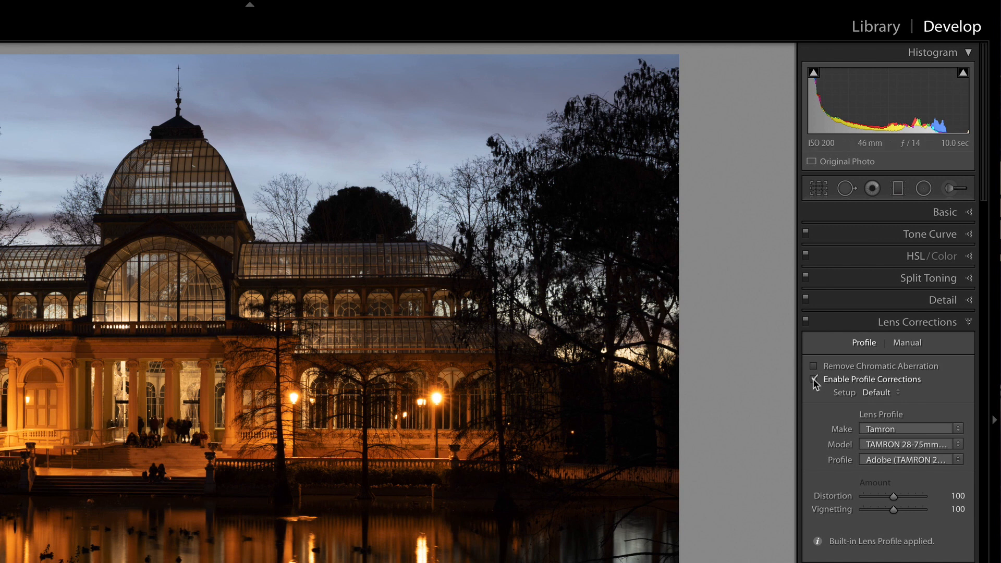
pyautogui.click(814, 379)
pyautogui.click(813, 380)
pyautogui.click(814, 380)
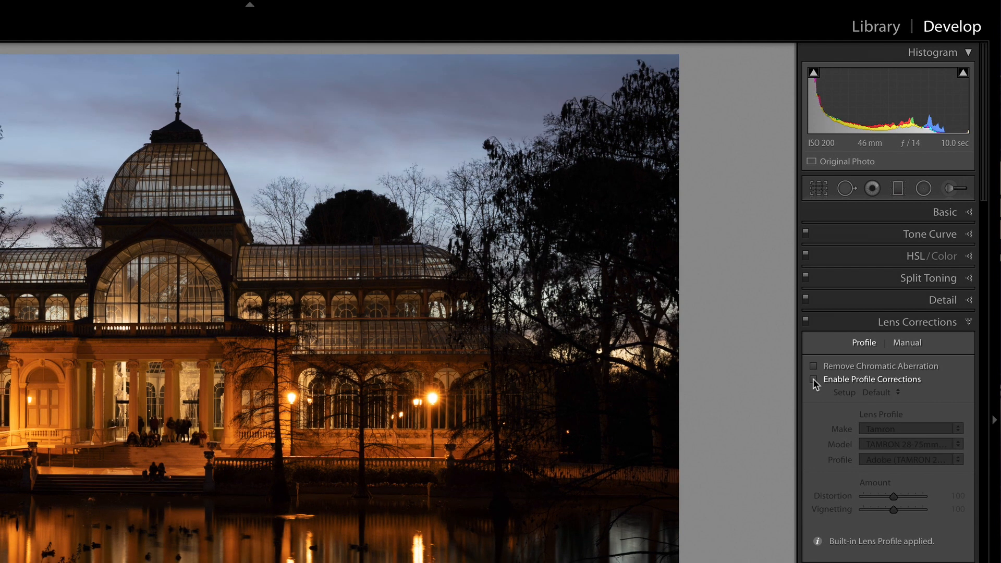
pyautogui.click(813, 380)
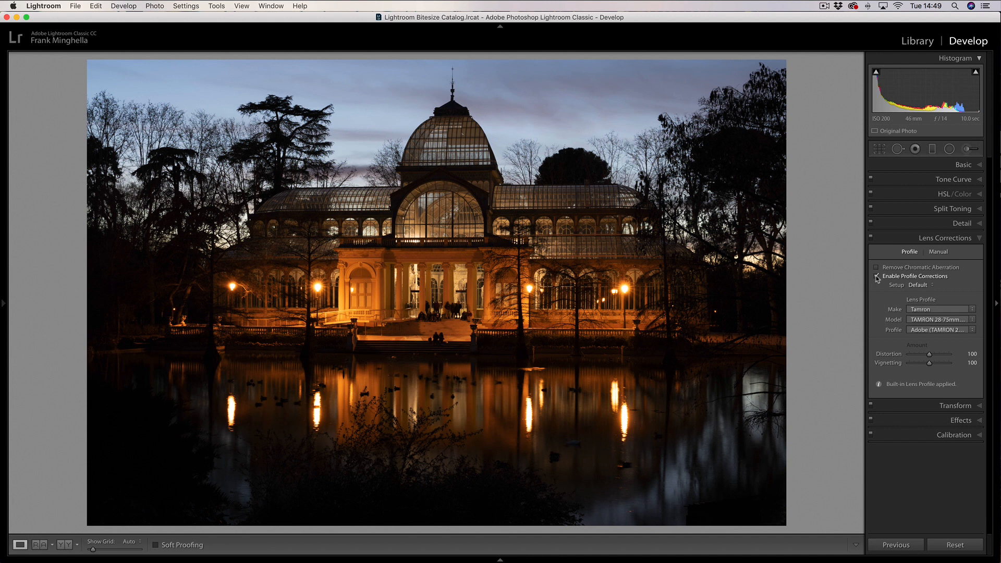
pyautogui.click(979, 239)
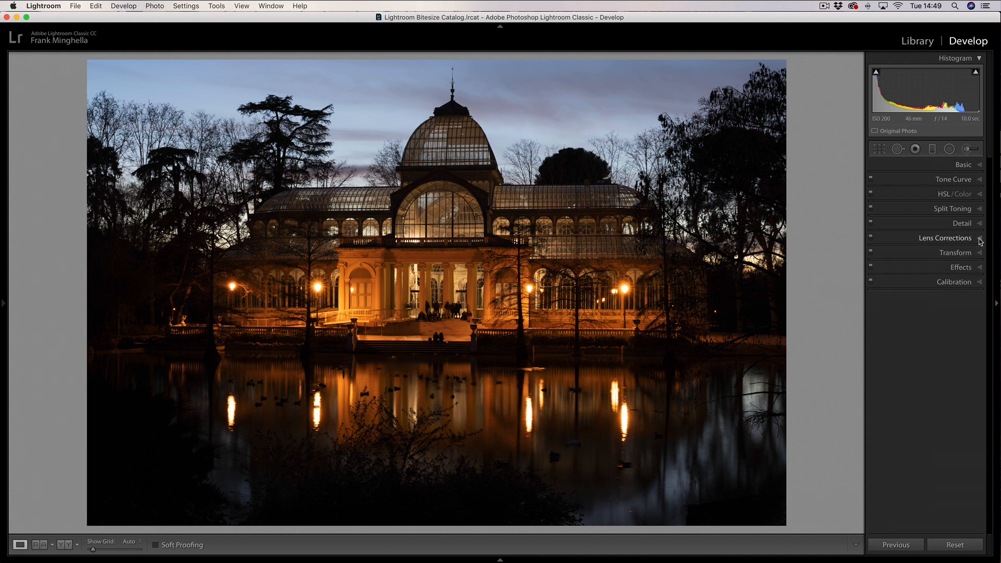
# - Balance the photo's basic tone with Exposure +1.15, Shadows +83 and Highlights -100
pyautogui.click(980, 168)
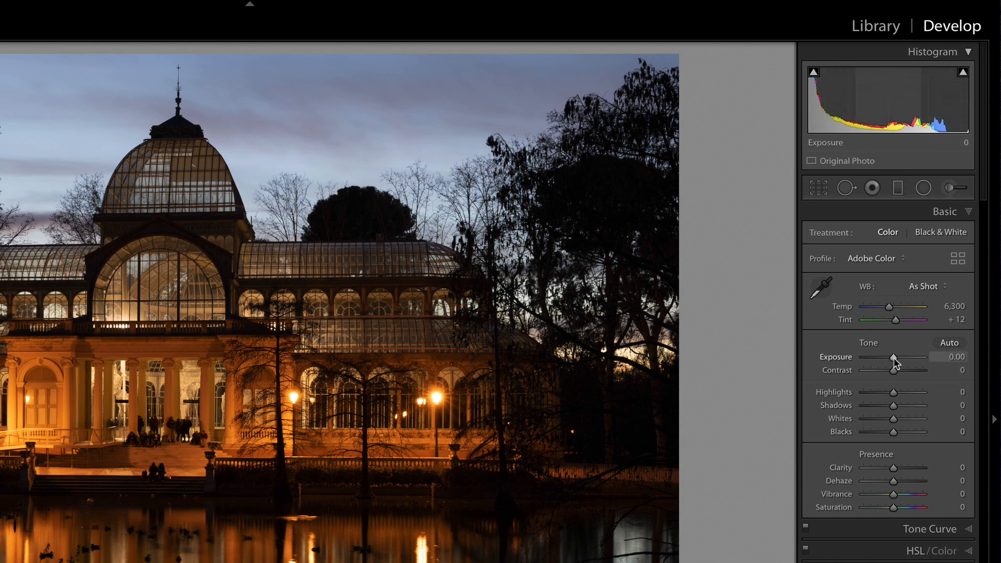
pyautogui.moveTo(892, 357); pyautogui.dragTo(899, 358)
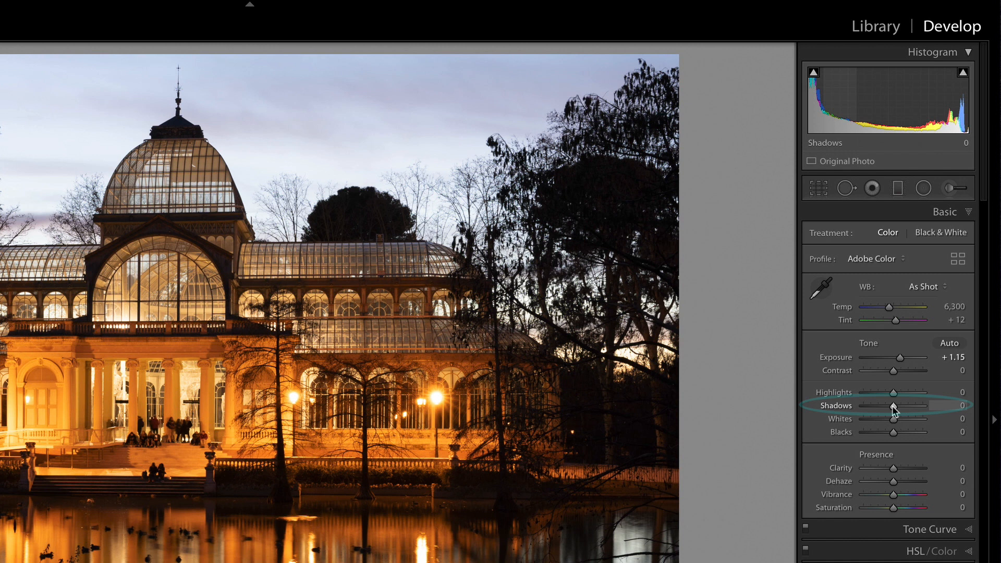
pyautogui.moveTo(893, 410); pyautogui.dragTo(916, 407)
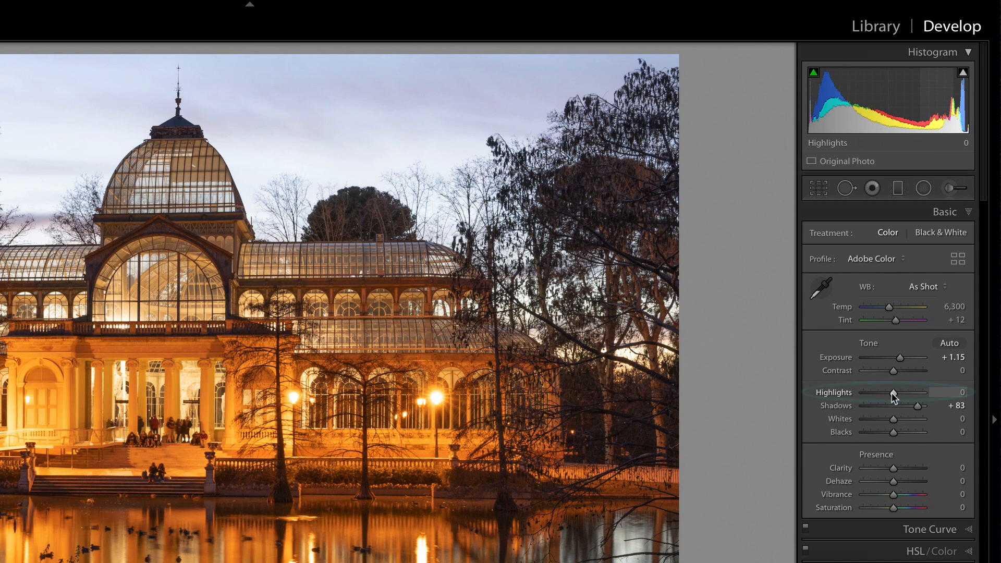
pyautogui.moveTo(892, 392); pyautogui.dragTo(843, 392)
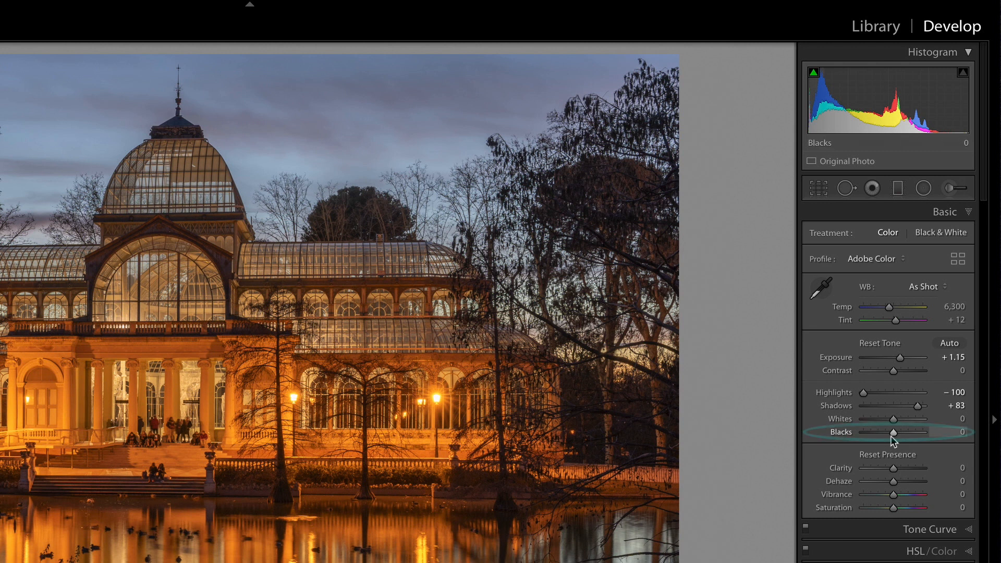
# - Set Blacks to -2 while checking the shadow clipping preview
pyautogui.moveTo(892, 434); pyautogui.dragTo(887, 434)
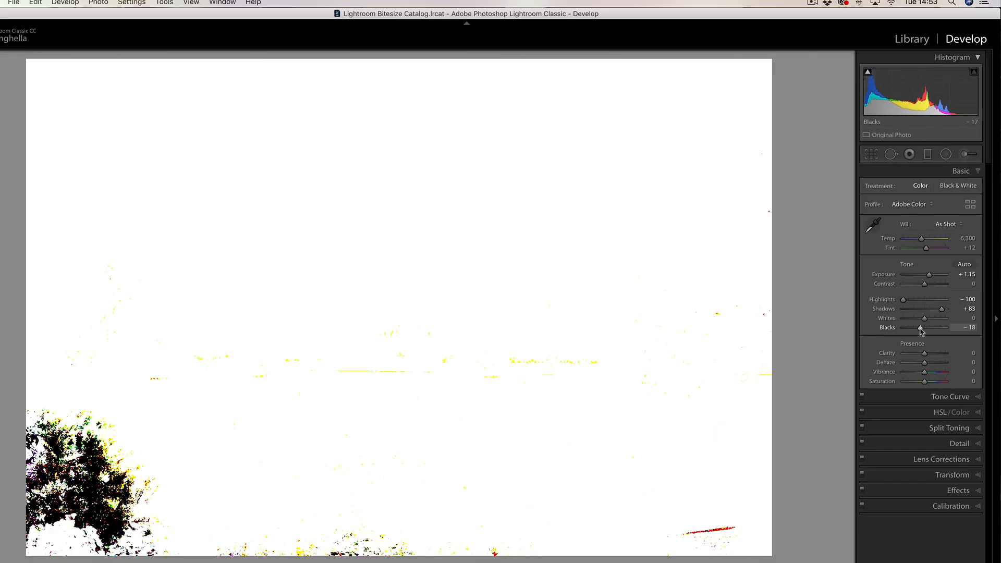
pyautogui.moveTo(921, 331); pyautogui.dragTo(929, 315)
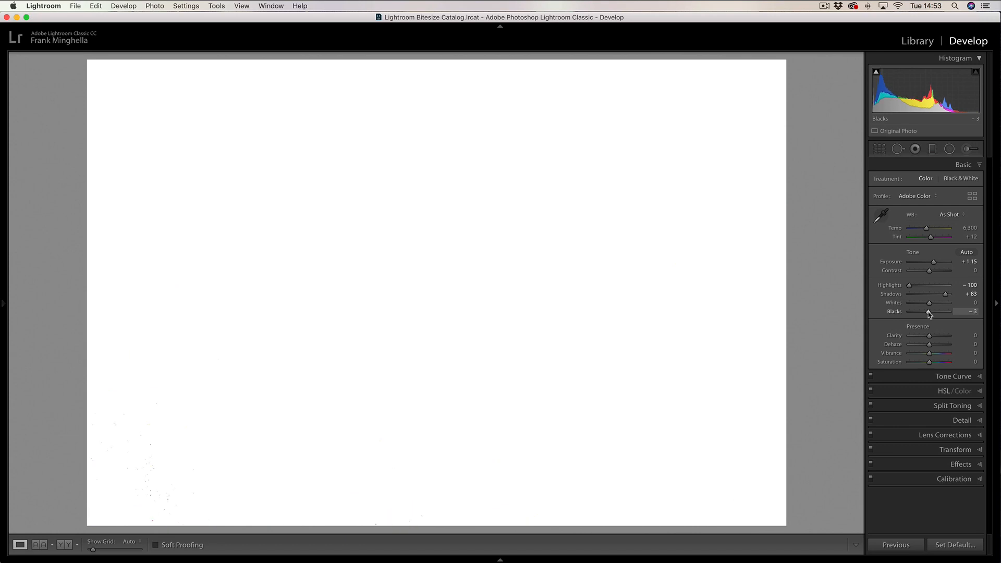
pyautogui.moveTo(930, 315); pyautogui.dragTo(929, 315)
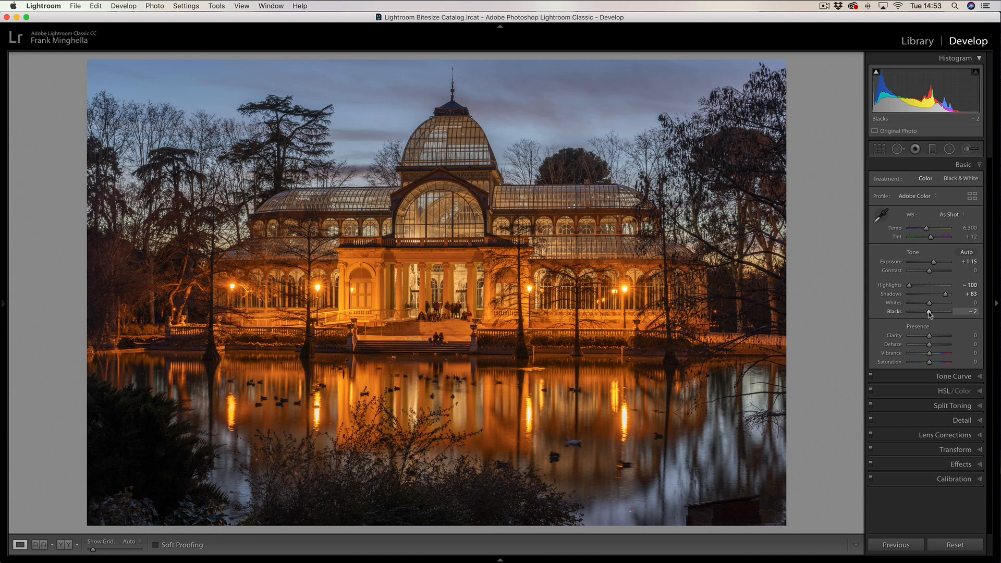
# - Set Whites to +36 using the clipping preview and compare the photo with its original version
pyautogui.press('alt')
pyautogui.moveTo(930, 306); pyautogui.dragTo(926, 305)
pyautogui.moveTo(921, 305); pyautogui.dragTo(928, 307)
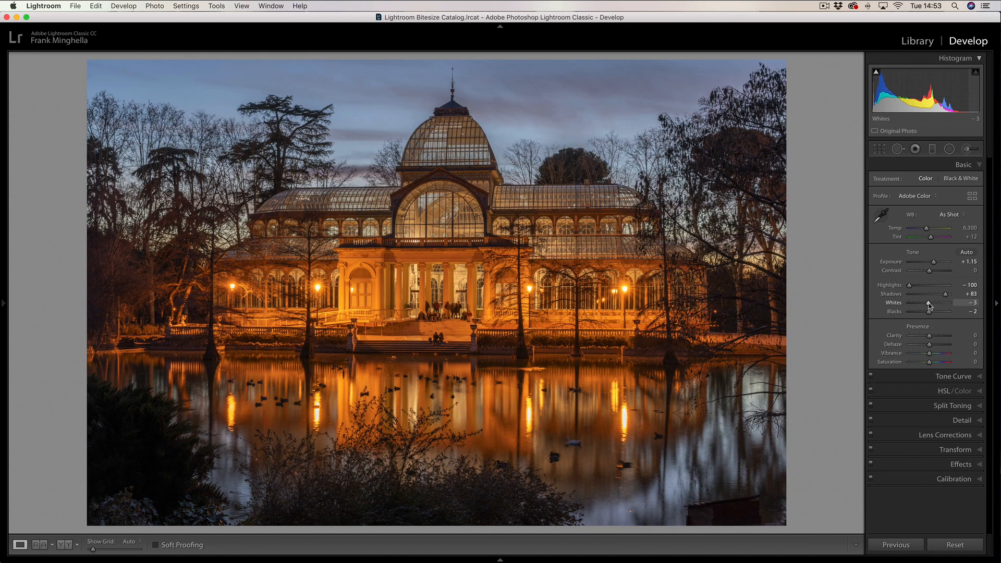
pyautogui.moveTo(928, 307); pyautogui.dragTo(938, 307)
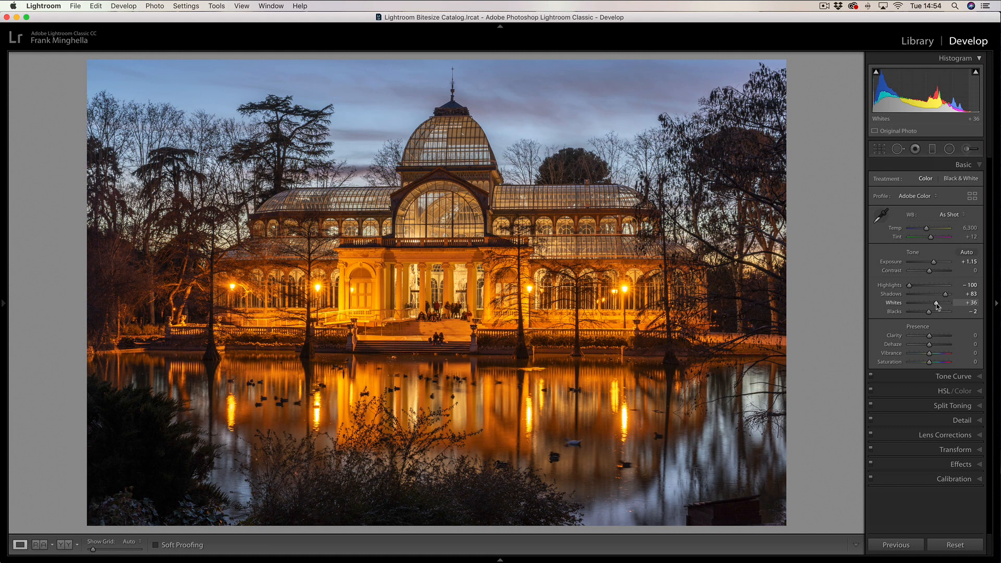
pyautogui.press('\\')
pyautogui.press('\\')
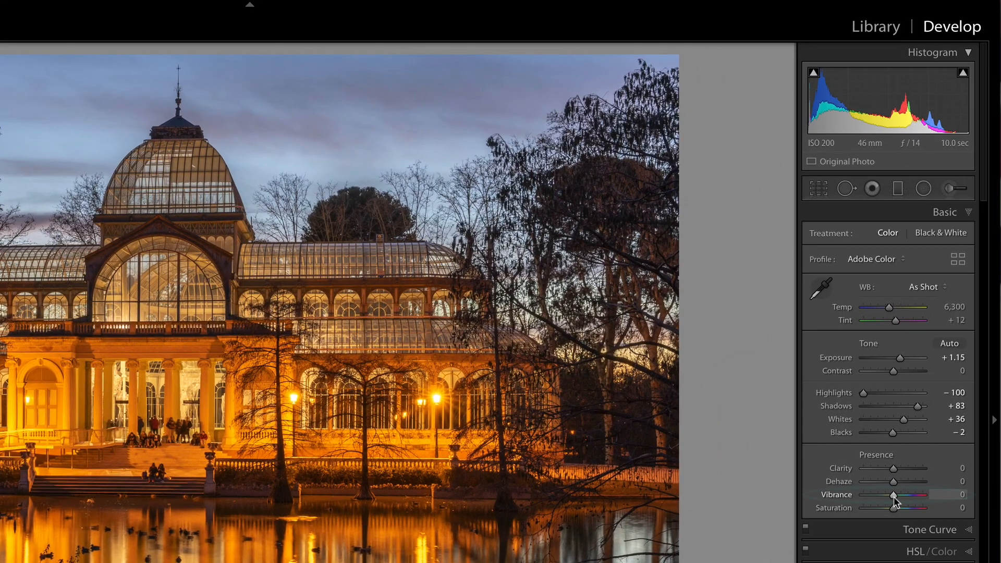
# - Set Vibrance to +23 and try a lower Saturation before resetting it to 0
pyautogui.moveTo(893, 496); pyautogui.dragTo(900, 497)
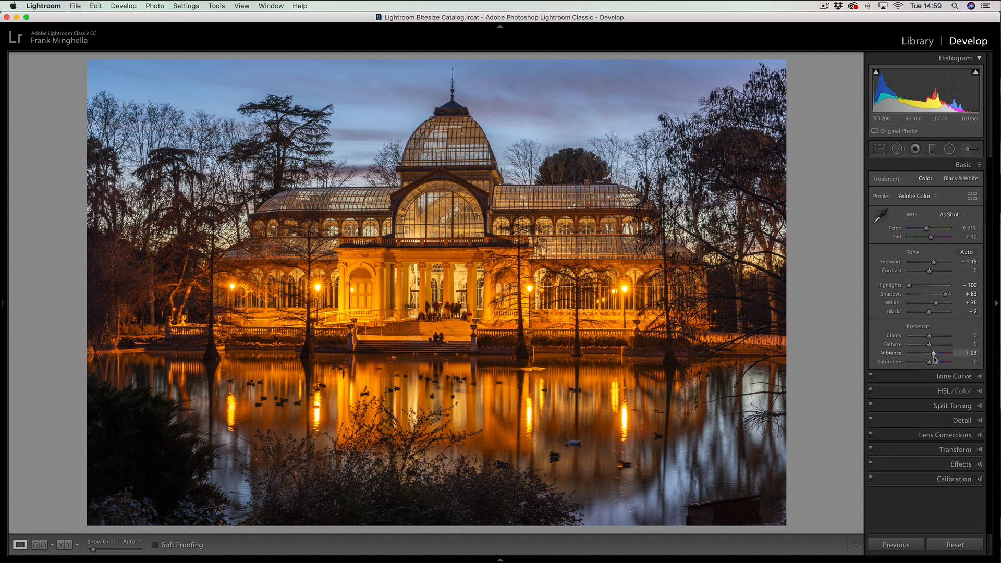
pyautogui.moveTo(929, 362)
pyautogui.mouseDown()
pyautogui.moveTo(939, 364)
pyautogui.moveTo(924, 364)
pyautogui.mouseUp()
pyautogui.doubleClick(894, 363)
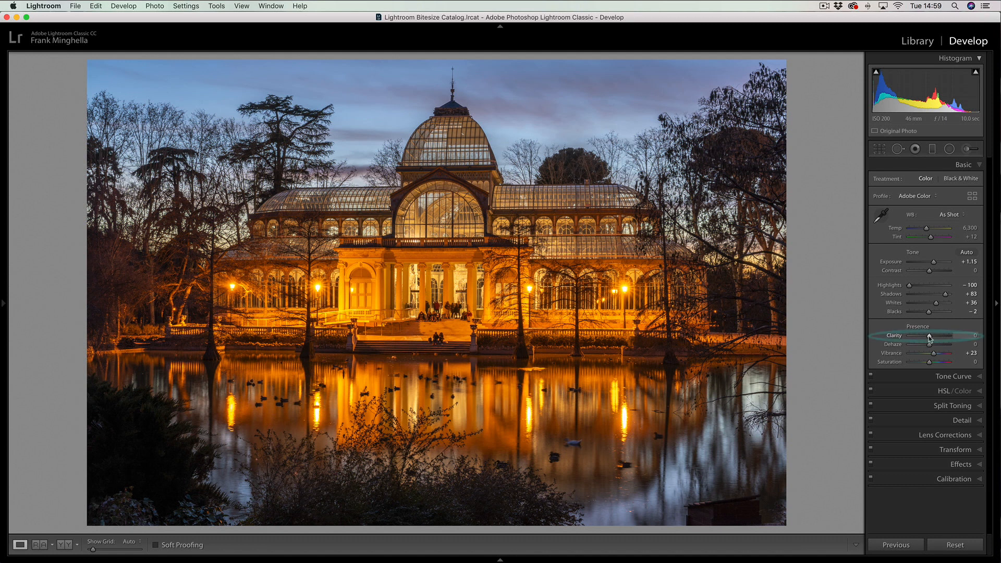
# - Try Clarity at +100 and -53 and reset it to 0
pyautogui.moveTo(929, 337); pyautogui.dragTo(950, 338)
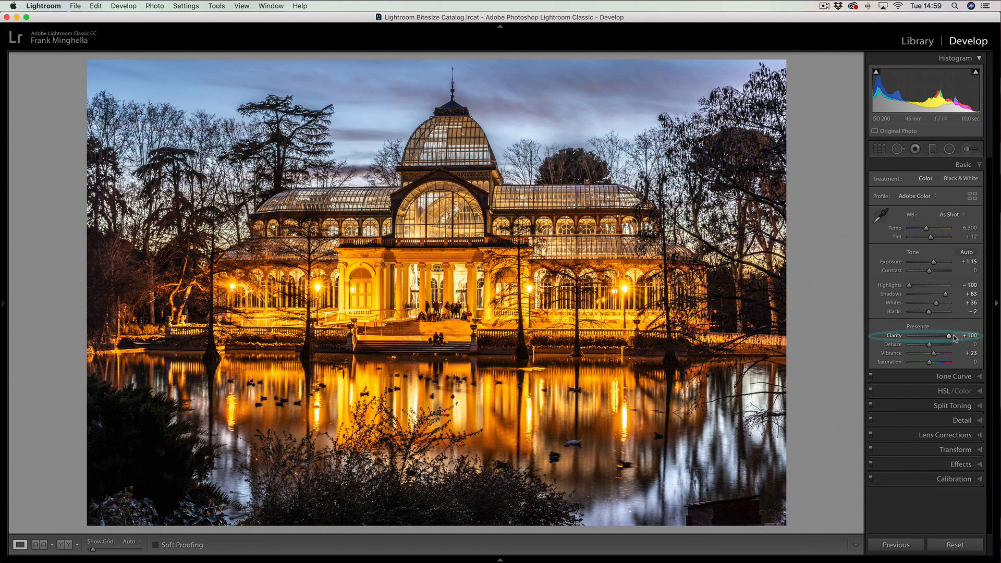
pyautogui.moveTo(955, 338); pyautogui.dragTo(919, 339)
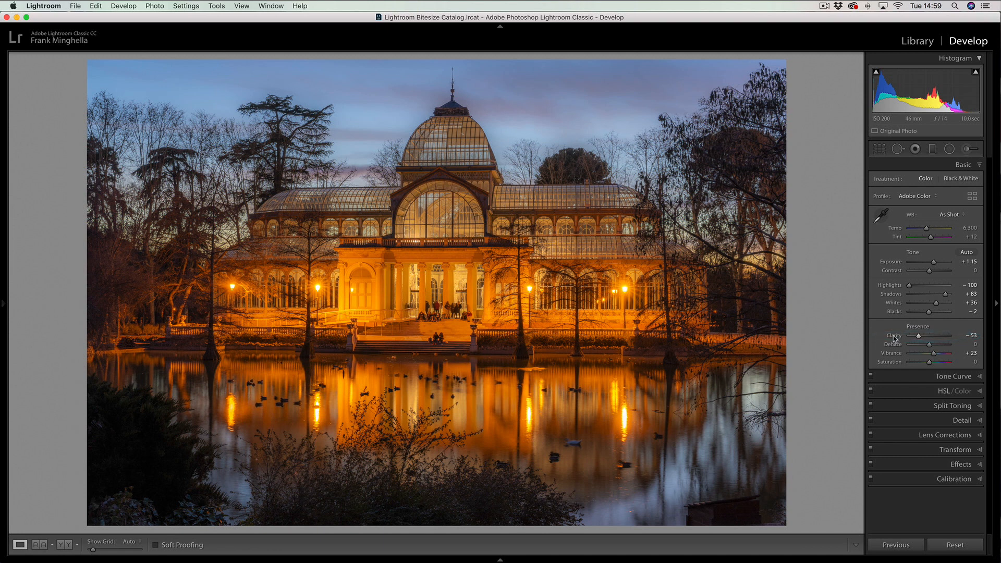
pyautogui.doubleClick(894, 337)
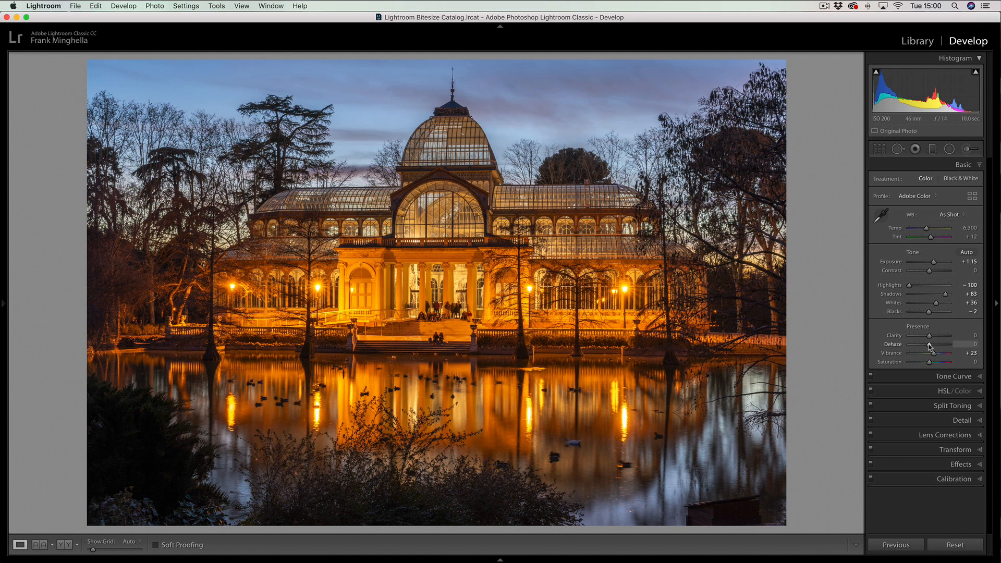
# - Set Dehaze to +15 to add definition to the photo
pyautogui.moveTo(929, 345)
pyautogui.mouseDown()
pyautogui.moveTo(909, 345)
pyautogui.moveTo(930, 346)
pyautogui.mouseUp()
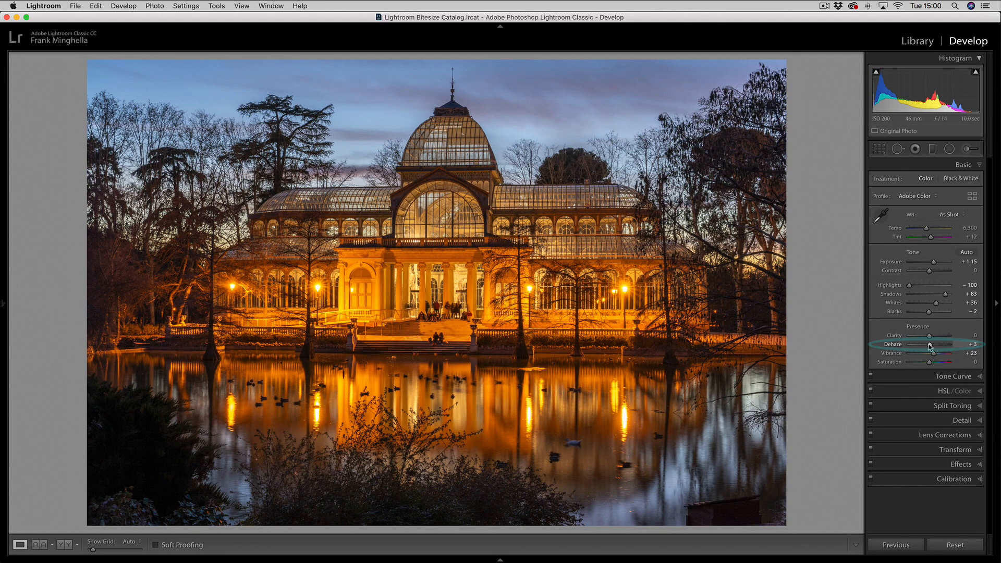
pyautogui.moveTo(929, 347); pyautogui.dragTo(933, 347)
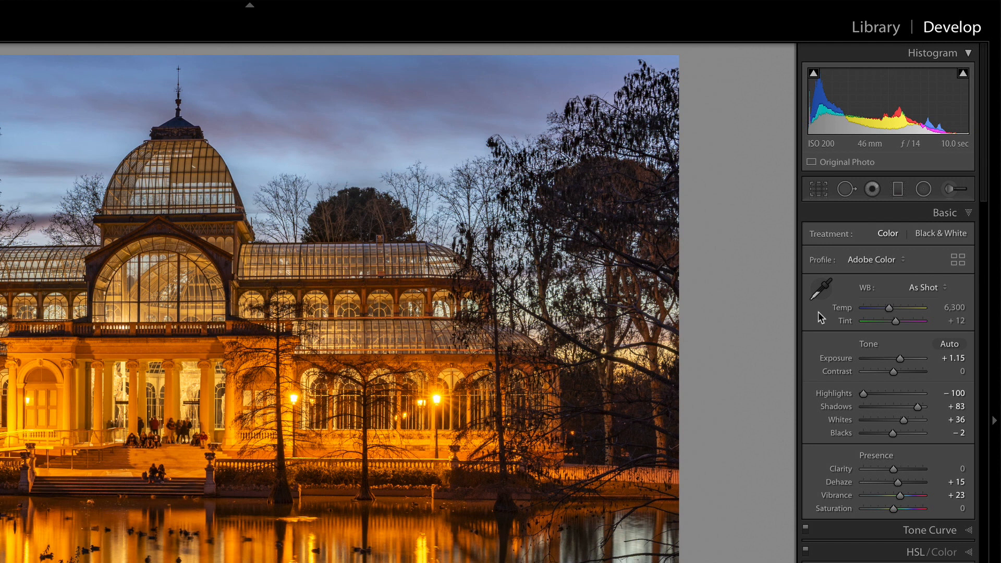
# - Cool the white balance to a temperature of 5,039 and compare the photo with its original version
pyautogui.click(921, 290)
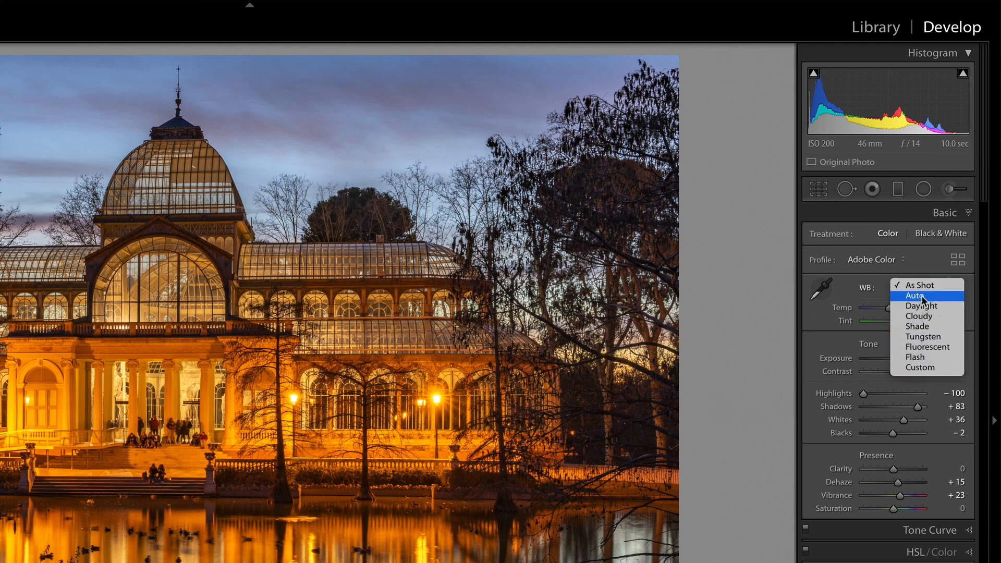
pyautogui.click(817, 319)
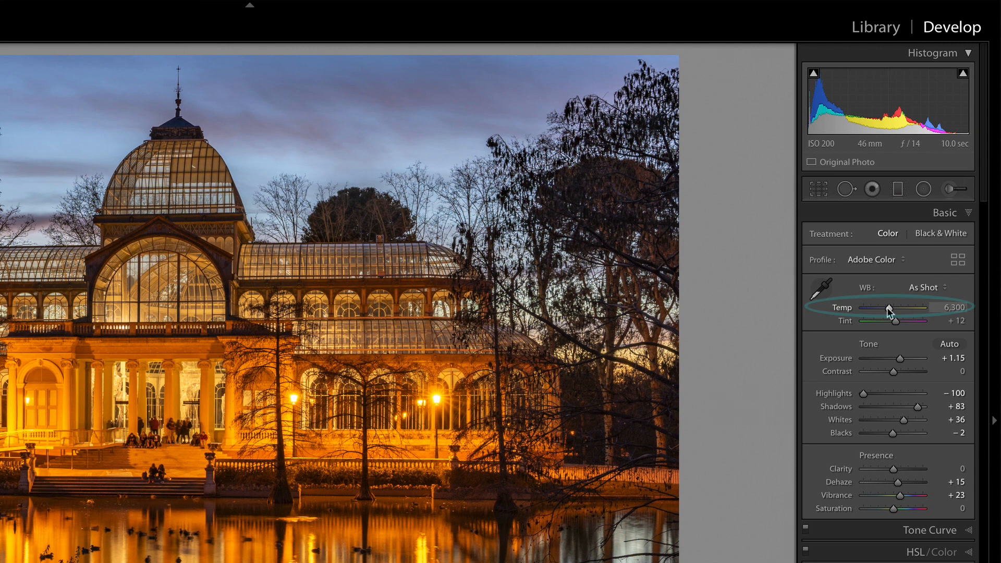
pyautogui.moveTo(889, 311); pyautogui.dragTo(880, 310)
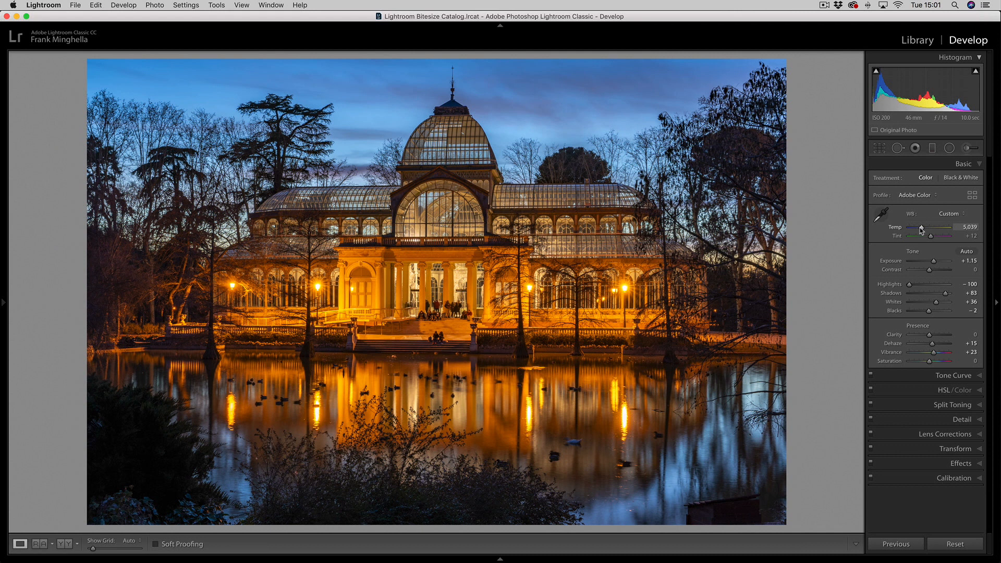
pyautogui.press('\\')
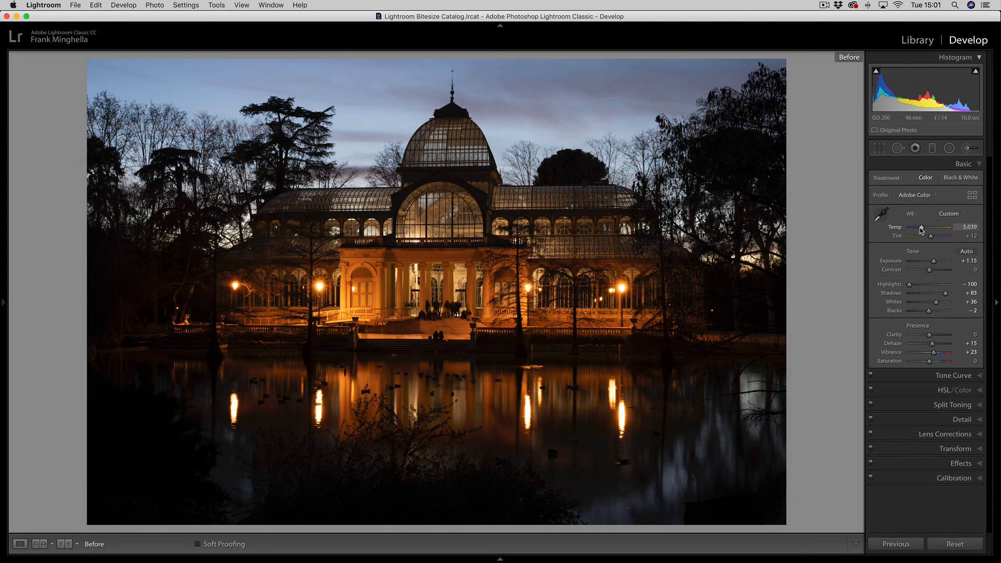
pyautogui.press('\\')
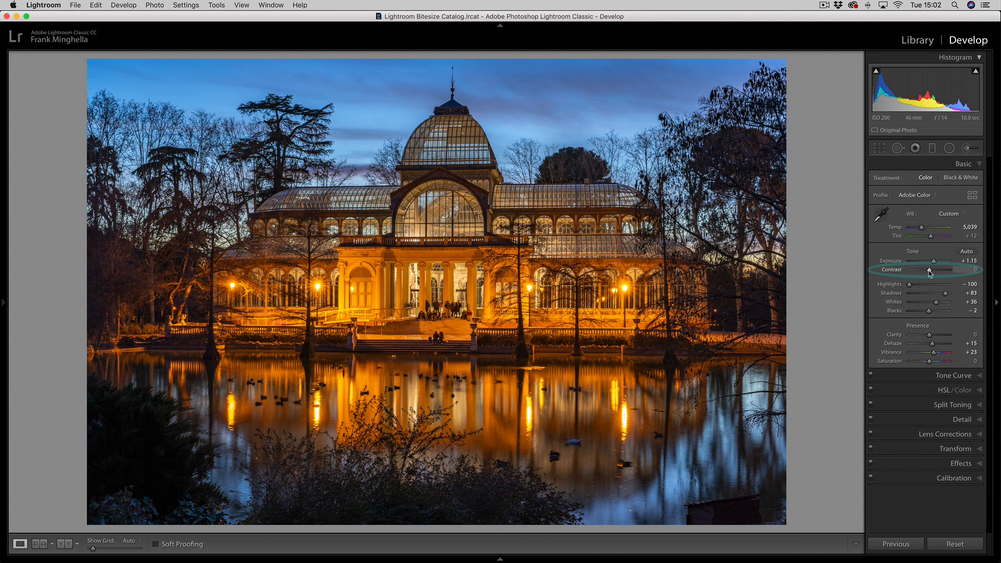
# - Set Contrast to -10 and show the original version of the photo for comparison
pyautogui.moveTo(929, 270)
pyautogui.mouseDown()
pyautogui.moveTo(904, 272)
pyautogui.moveTo(927, 274)
pyautogui.mouseUp()
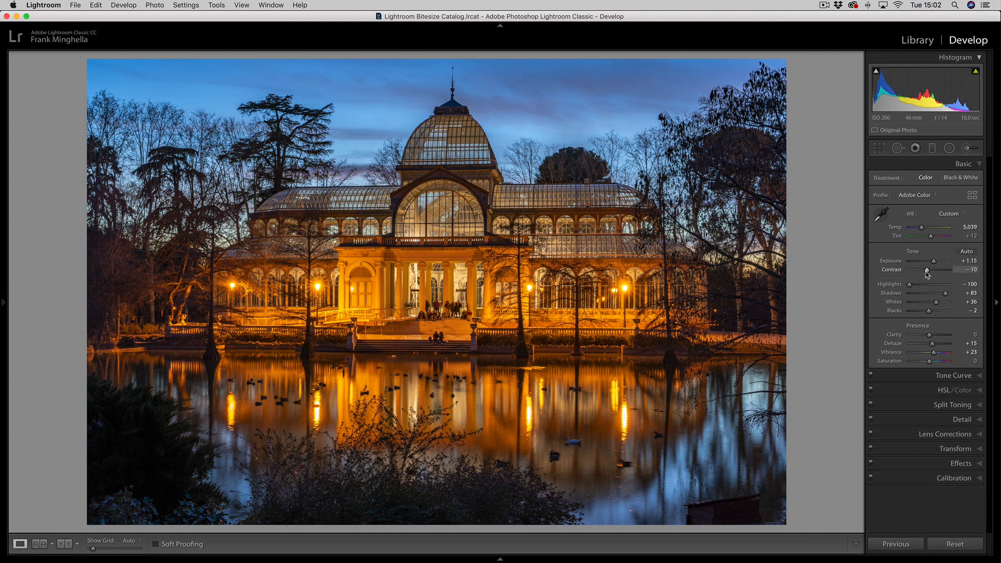
pyautogui.press('\\')
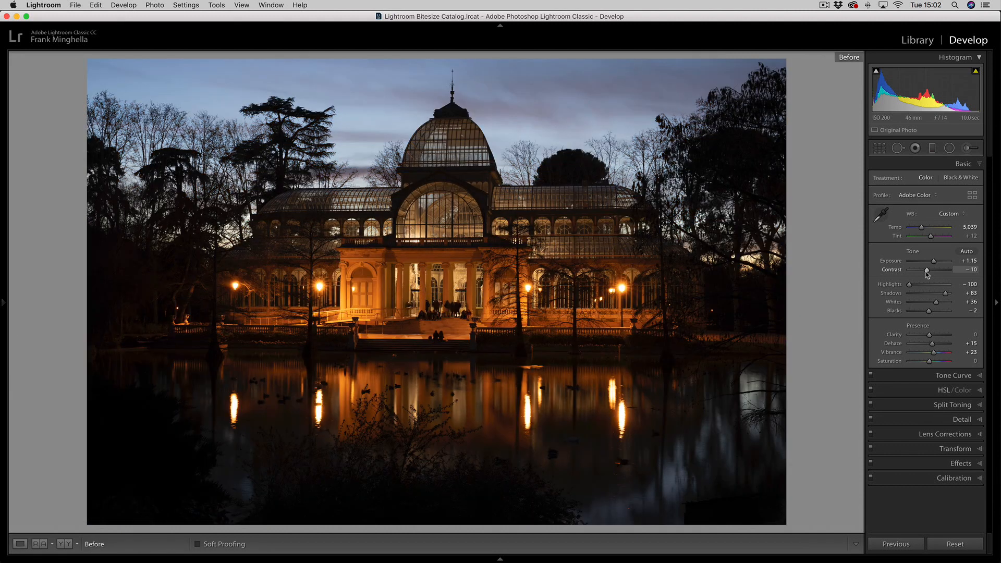
# - Shift the sky's hue toward teal with the HSL targeted adjustment, bringing Blue to -31 and Purple to -3
pyautogui.press('\\')
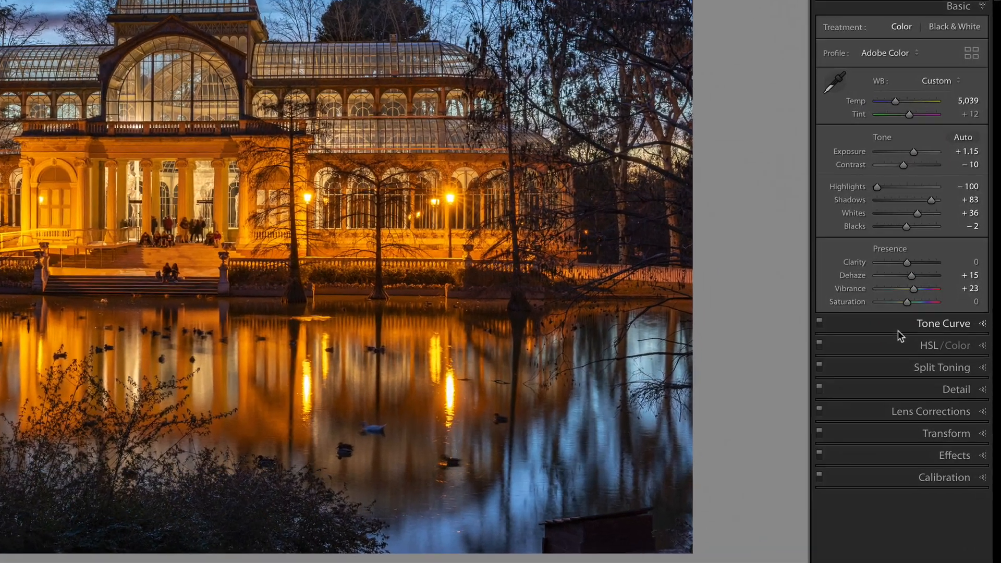
pyautogui.click(977, 352)
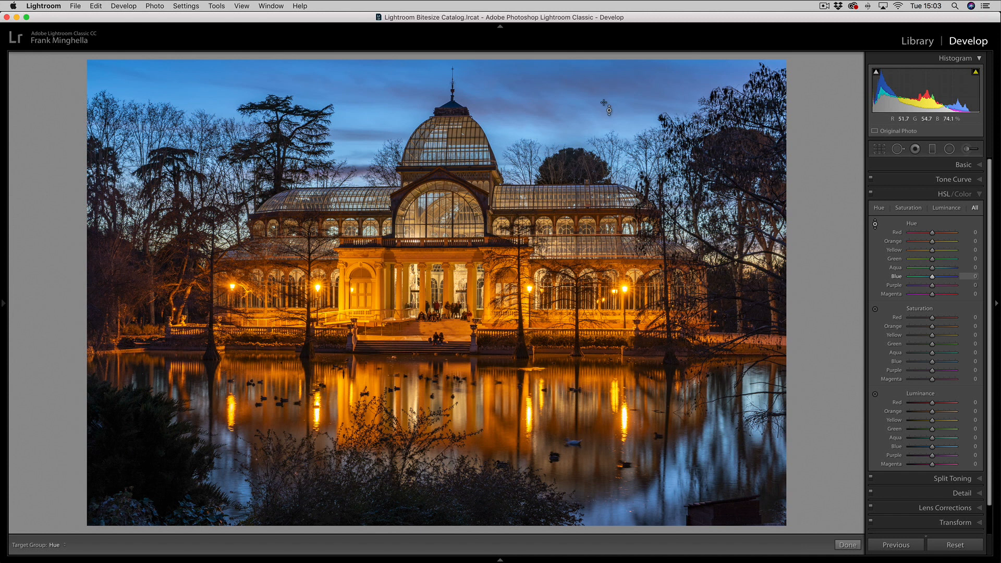
pyautogui.moveTo(605, 102); pyautogui.dragTo(605, 118)
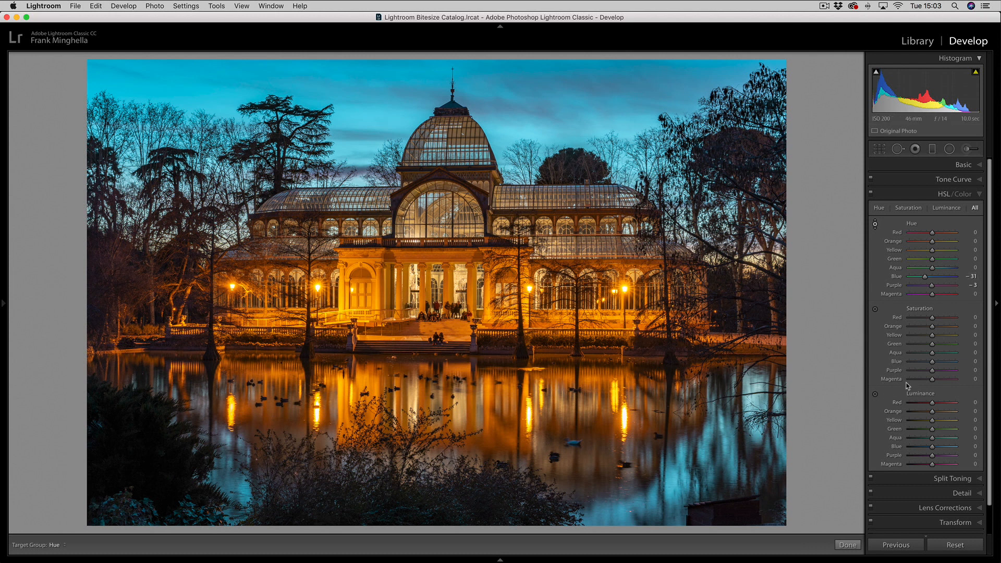
# - Darken the sky with the Luminance targeted adjustment, bringing Blue to -15 and Purple to 0
pyautogui.click(875, 396)
pyautogui.moveTo(586, 115); pyautogui.dragTo(586, 134)
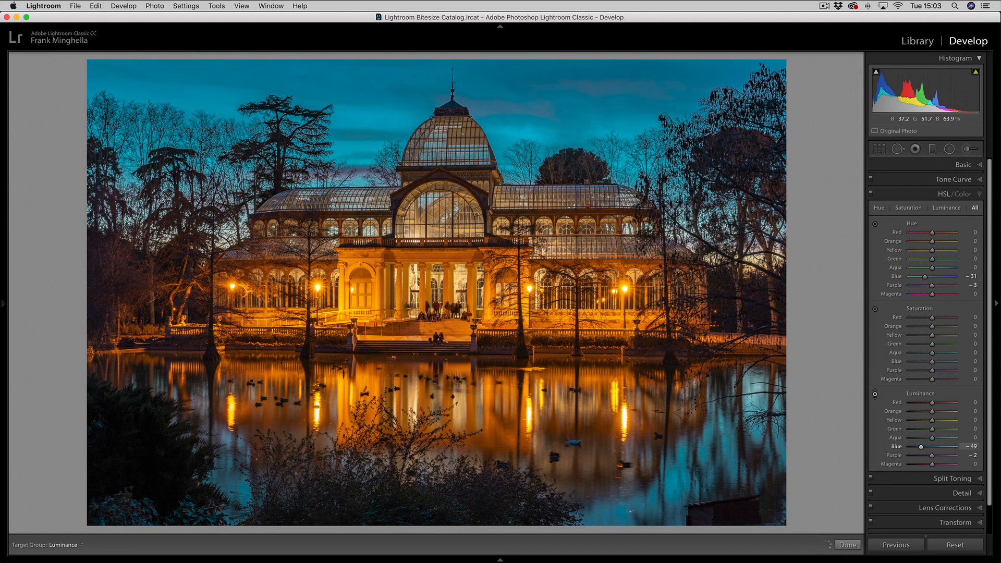
pyautogui.moveTo(586, 135); pyautogui.dragTo(586, 124)
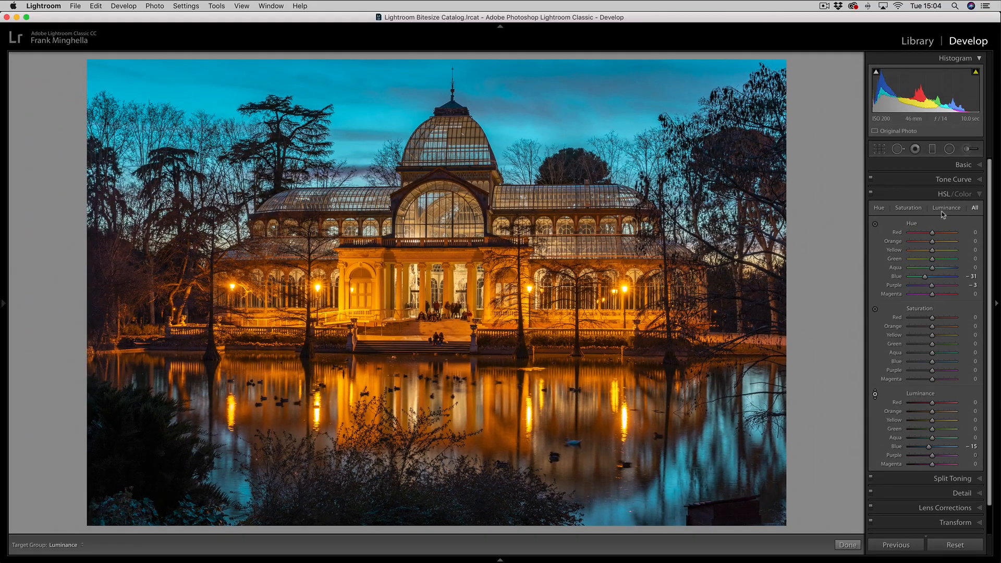
# - Close the HSL adjustments and compare the edited photo with its original version
pyautogui.click(982, 196)
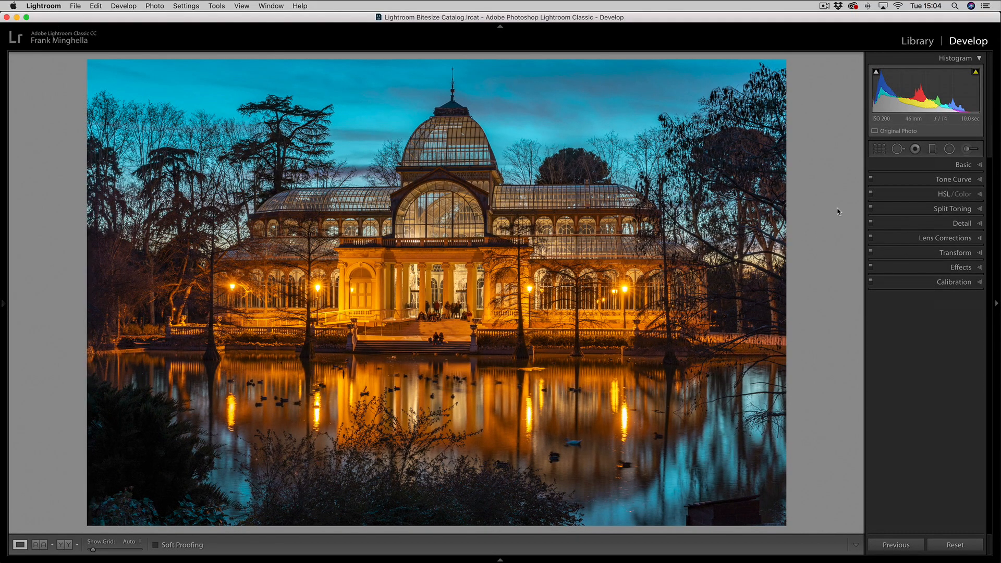
pyautogui.press('\\')
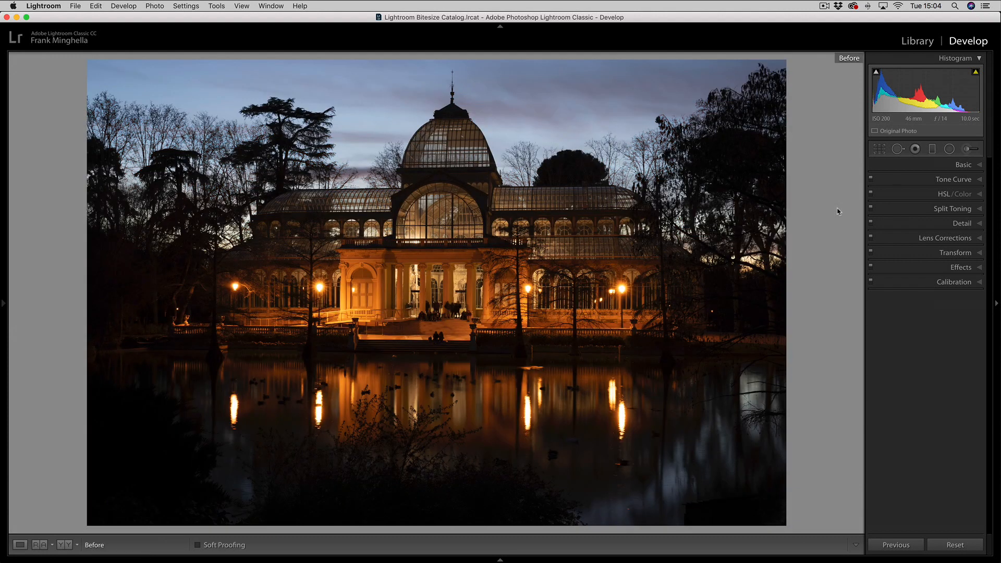
pyautogui.press('\\')
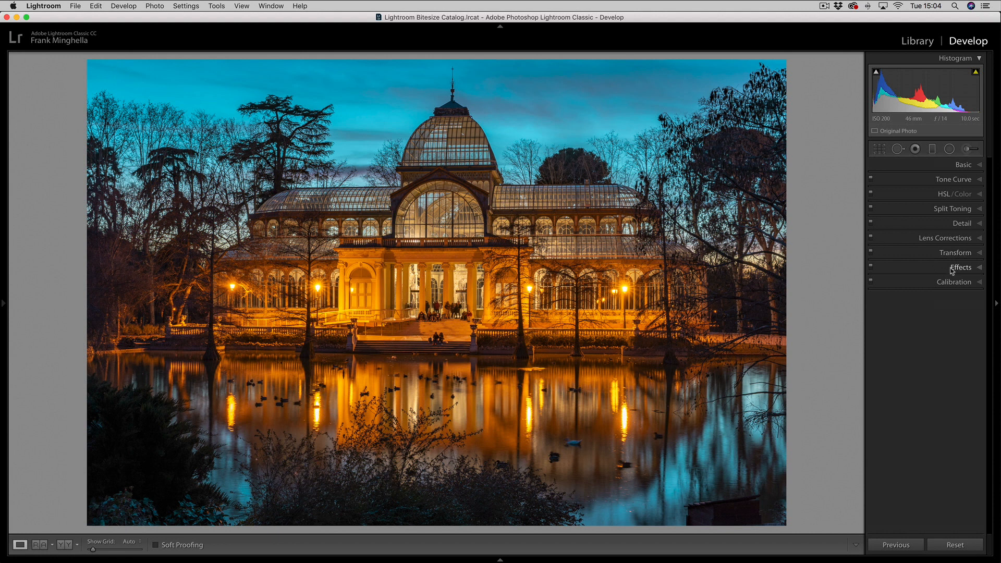
# - Add a post-crop vignette with Amount -71 and Feather 0, and shape it with Midpoint 43 and Roundness -40
pyautogui.click(977, 269)
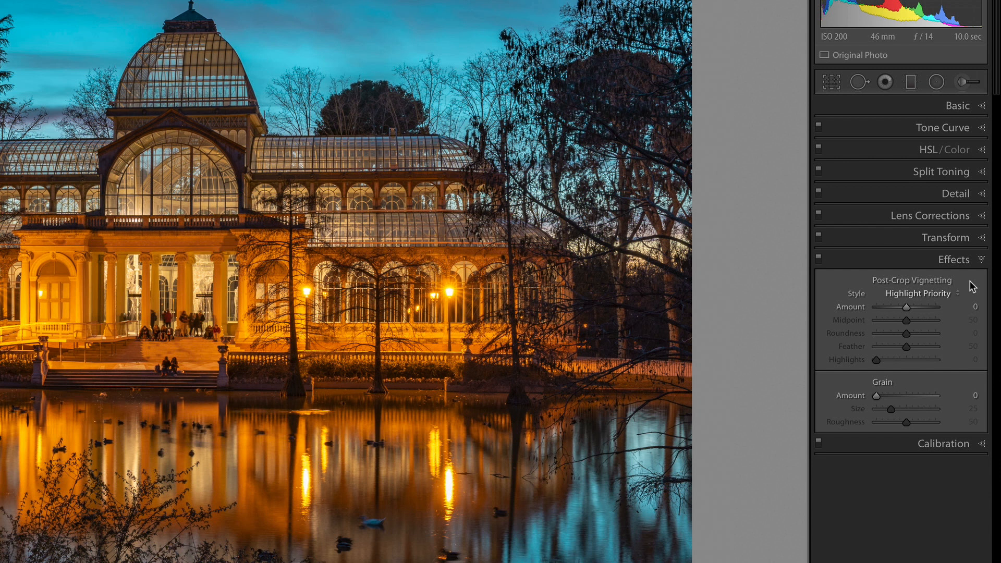
pyautogui.moveTo(909, 308)
pyautogui.mouseDown()
pyautogui.moveTo(927, 301)
pyautogui.moveTo(915, 301)
pyautogui.mouseUp()
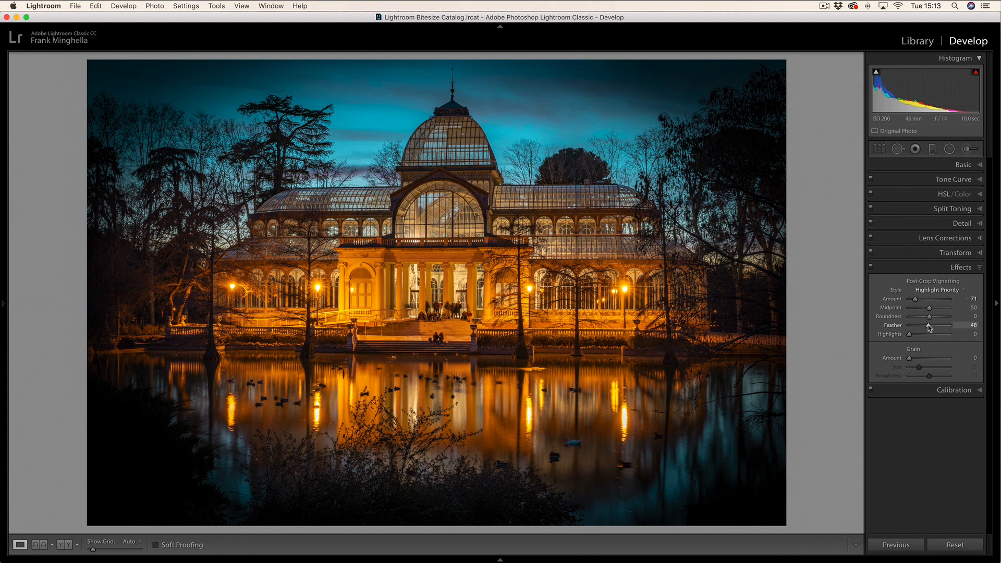
pyautogui.moveTo(926, 327); pyautogui.dragTo(906, 327)
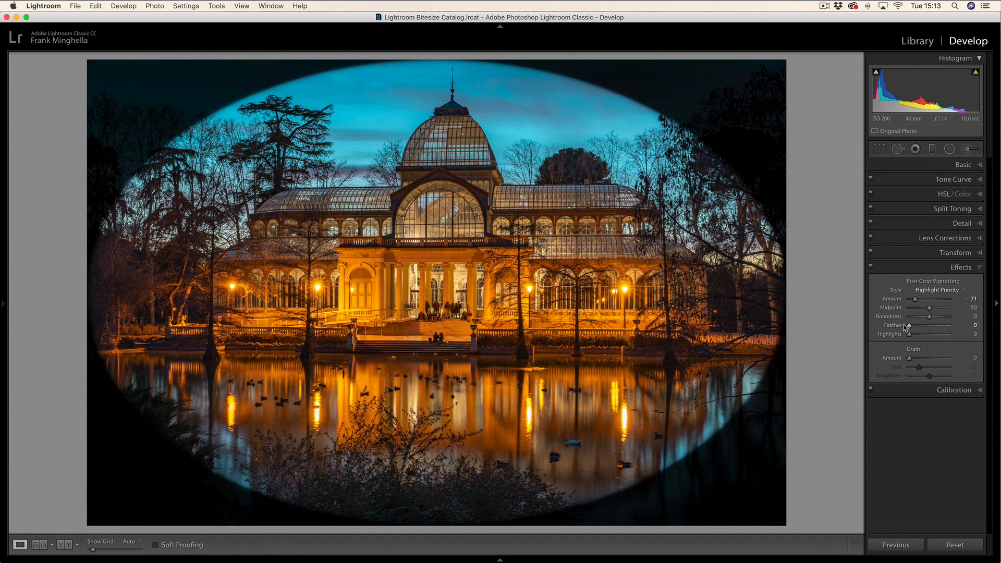
pyautogui.moveTo(930, 319)
pyautogui.mouseDown()
pyautogui.moveTo(927, 309)
pyautogui.moveTo(922, 319)
pyautogui.mouseUp()
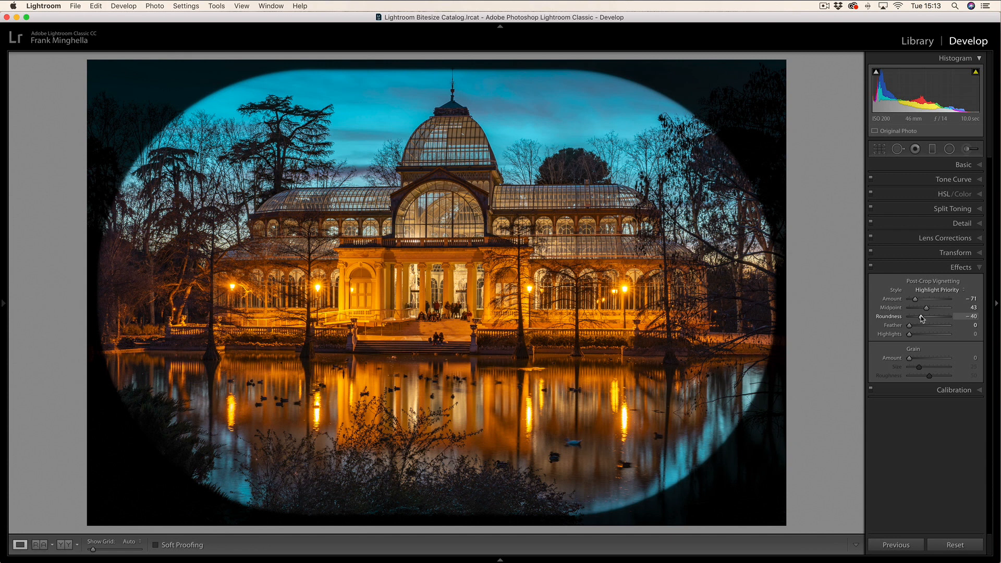
# - Soften the vignette with Amount -45, Midpoint 54 and Feather 61, and compare the photo with and without the effect
pyautogui.moveTo(910, 326); pyautogui.dragTo(931, 311)
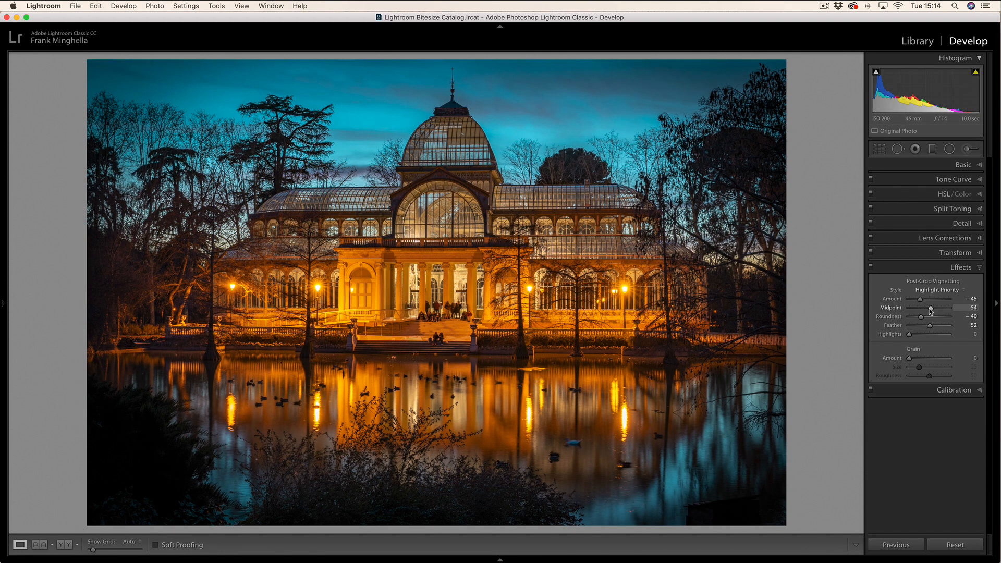
pyautogui.moveTo(931, 327); pyautogui.dragTo(936, 327)
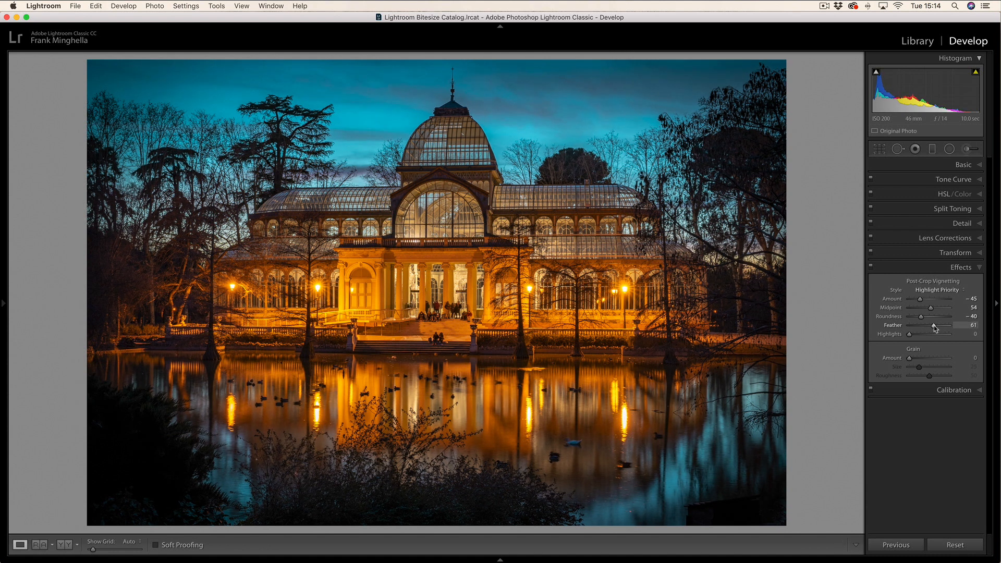
pyautogui.click(871, 270)
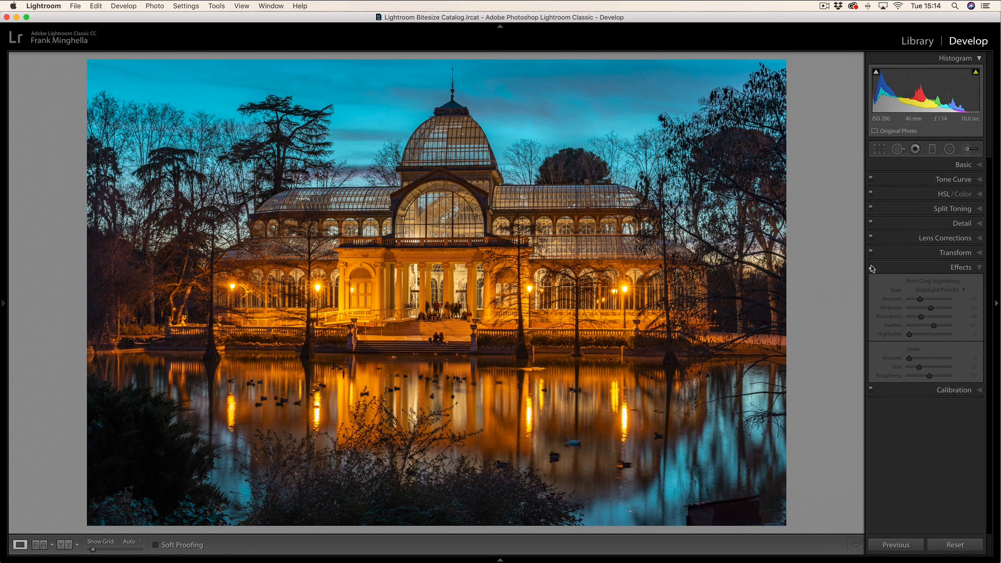
pyautogui.click(870, 268)
# - Reduce the vignette Amount to -26 and check the photo with the effect switched off and on
pyautogui.moveTo(920, 299); pyautogui.dragTo(925, 301)
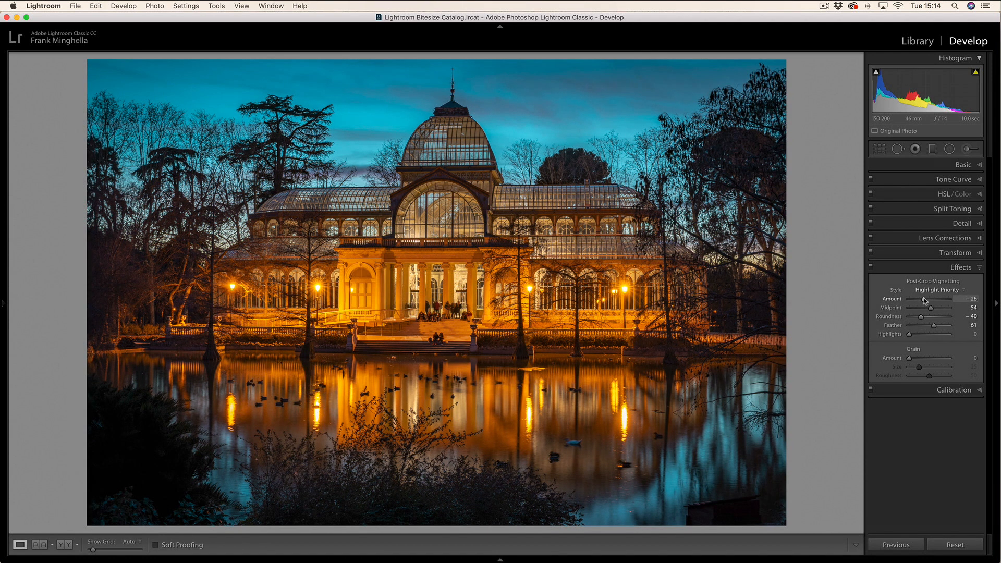
pyautogui.click(871, 269)
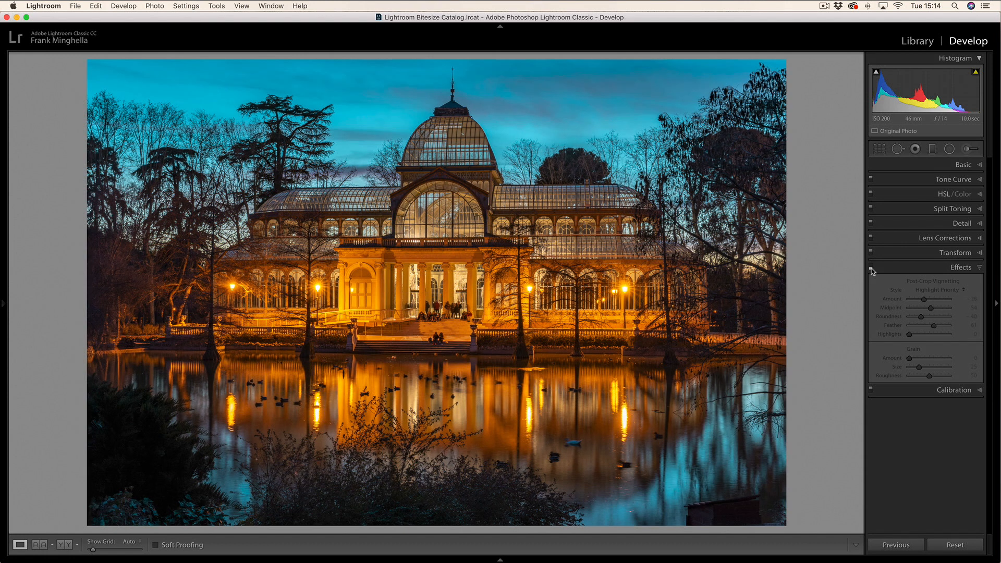
pyautogui.click(871, 268)
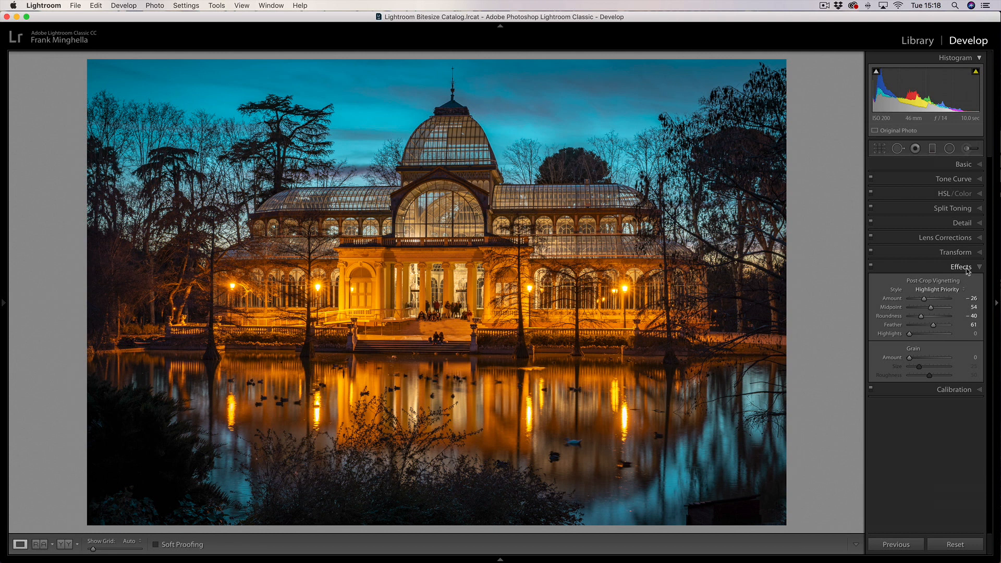
# - View the finished photo full screen and show its original version for comparison
pyautogui.press('f')
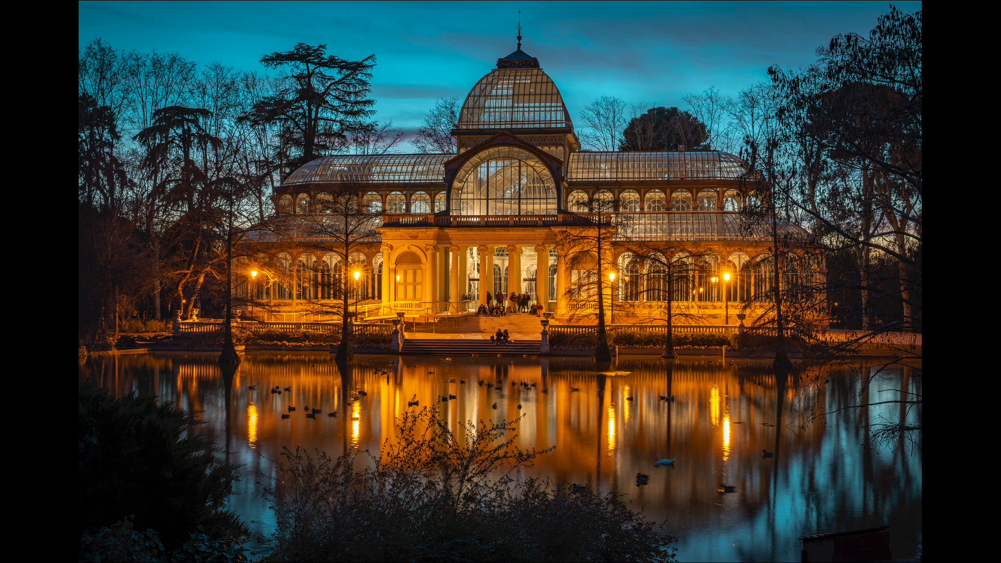
pyautogui.press('\\')
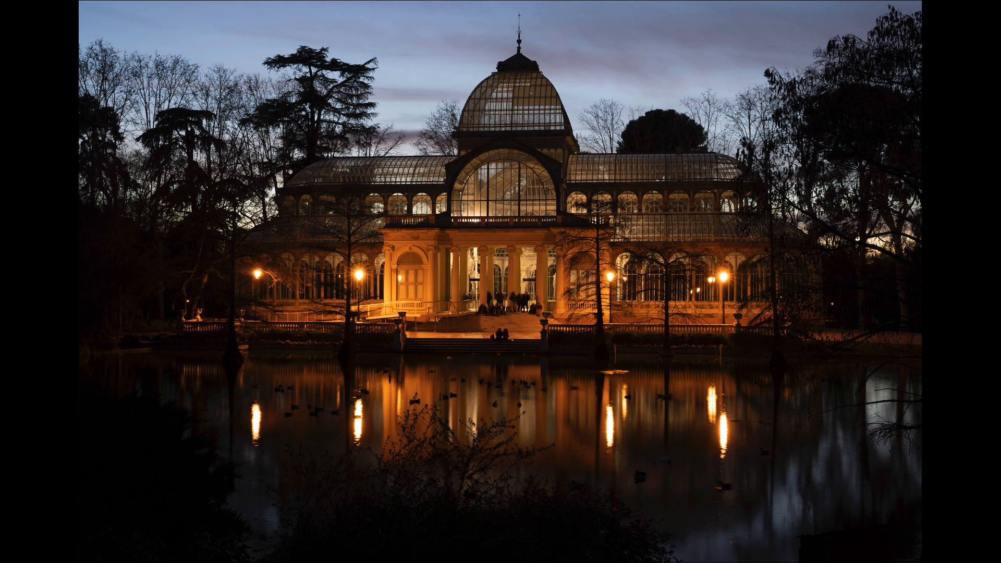